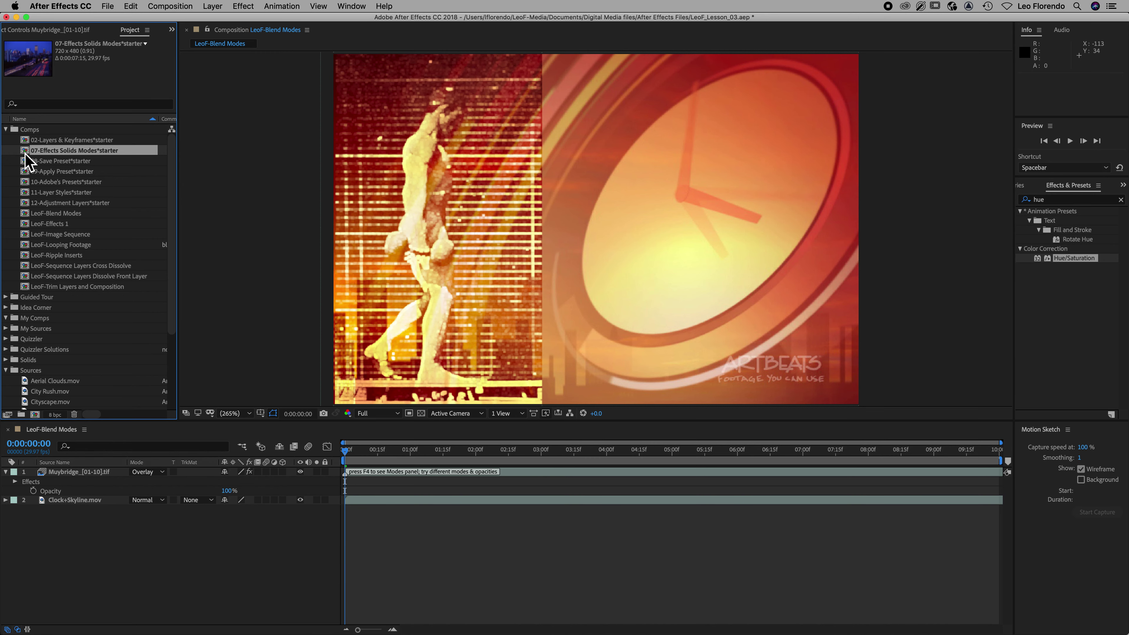
# Open the 07-Effects Solids Modes*starter composition and close the other timeline panels.
pyautogui.doubleClick(26, 152)
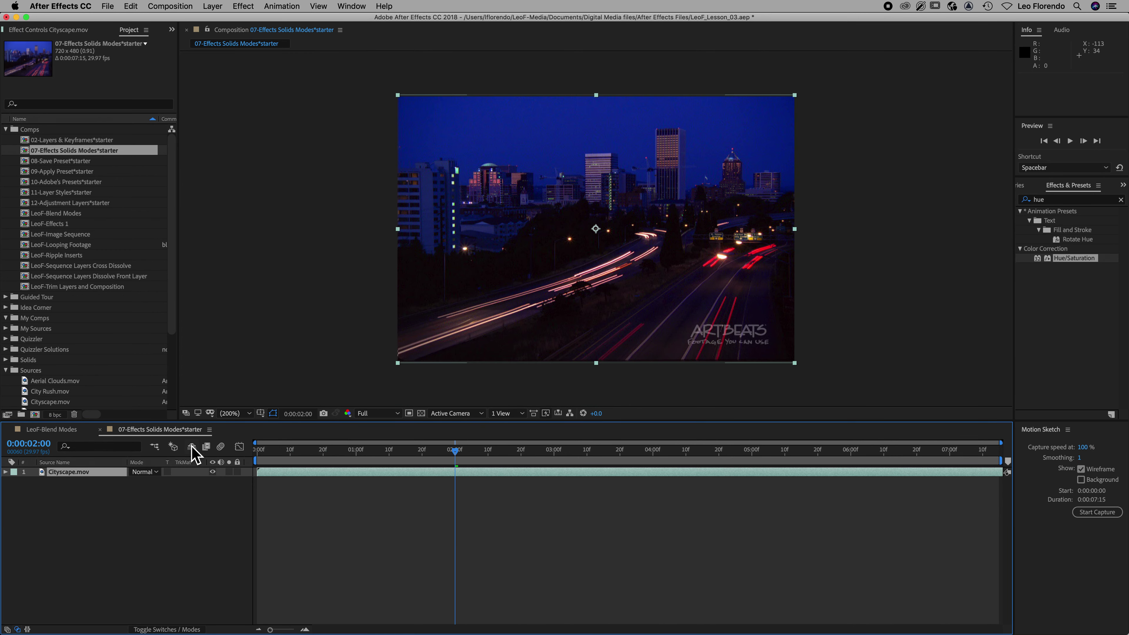
pyautogui.click(210, 430)
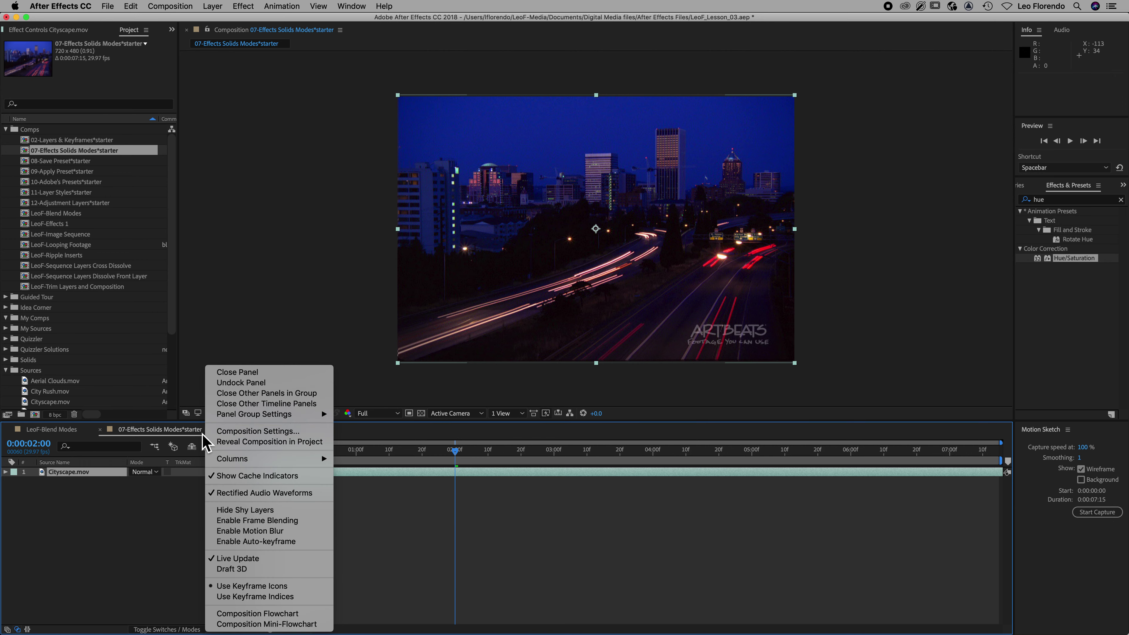
pyautogui.click(204, 434)
pyautogui.click(207, 431)
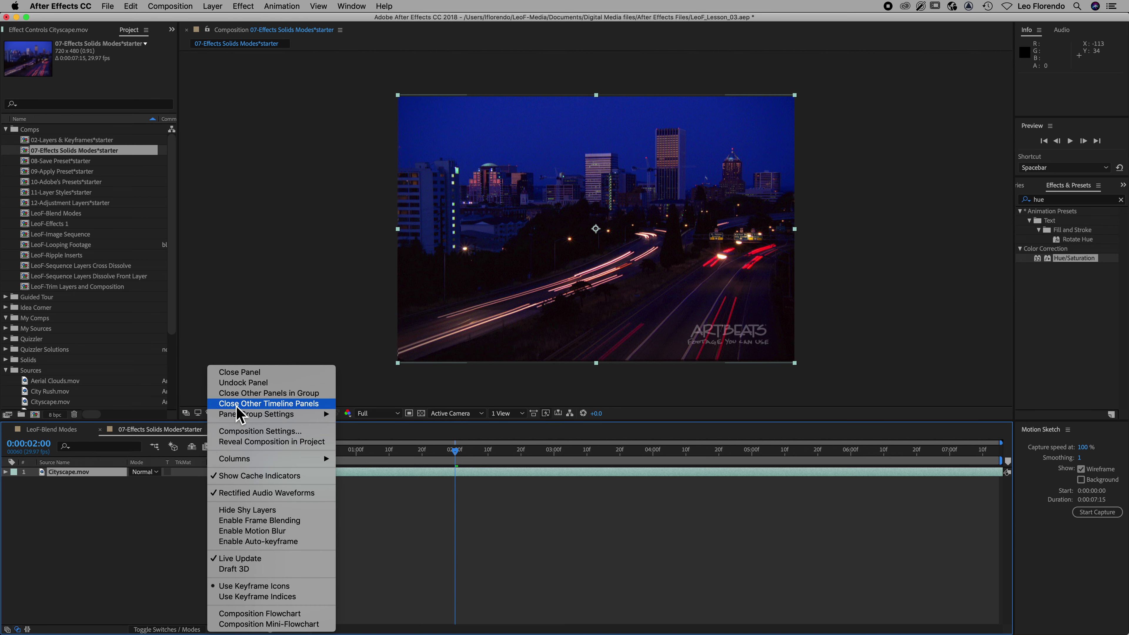
pyautogui.click(269, 404)
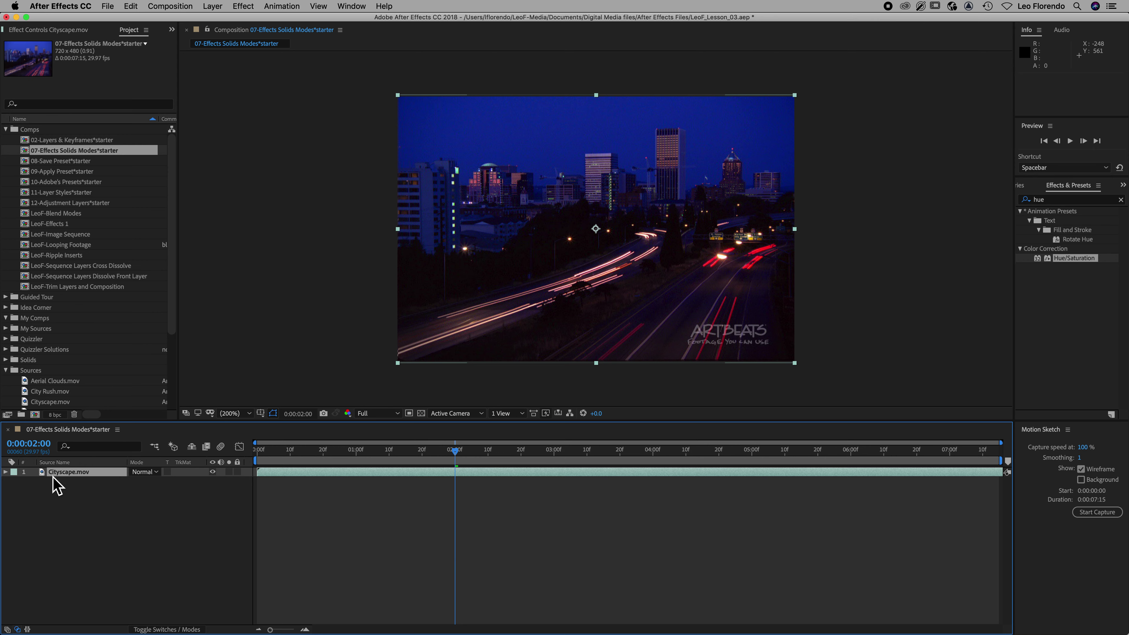
# Apply the Lens Flare effect to the Cityscape.mov layer and move its flare center to about 532, 139.
pyautogui.moveTo(455, 458)
pyautogui.mouseDown()
pyautogui.moveTo(327, 464)
pyautogui.moveTo(595, 468)
pyautogui.moveTo(469, 469)
pyautogui.mouseUp()
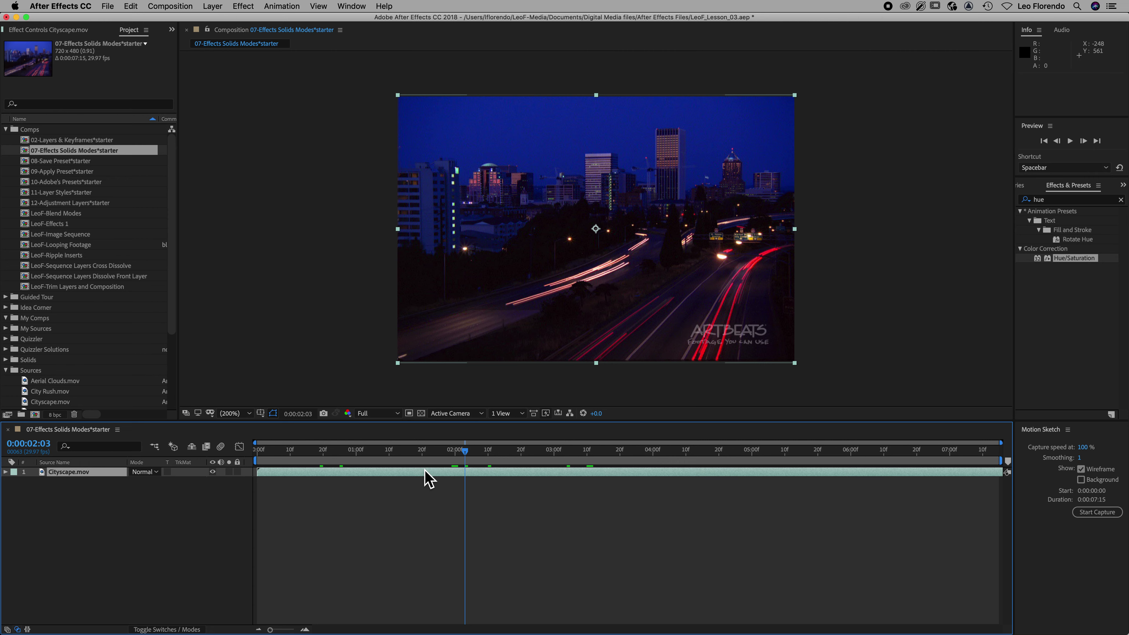
pyautogui.click(1055, 204)
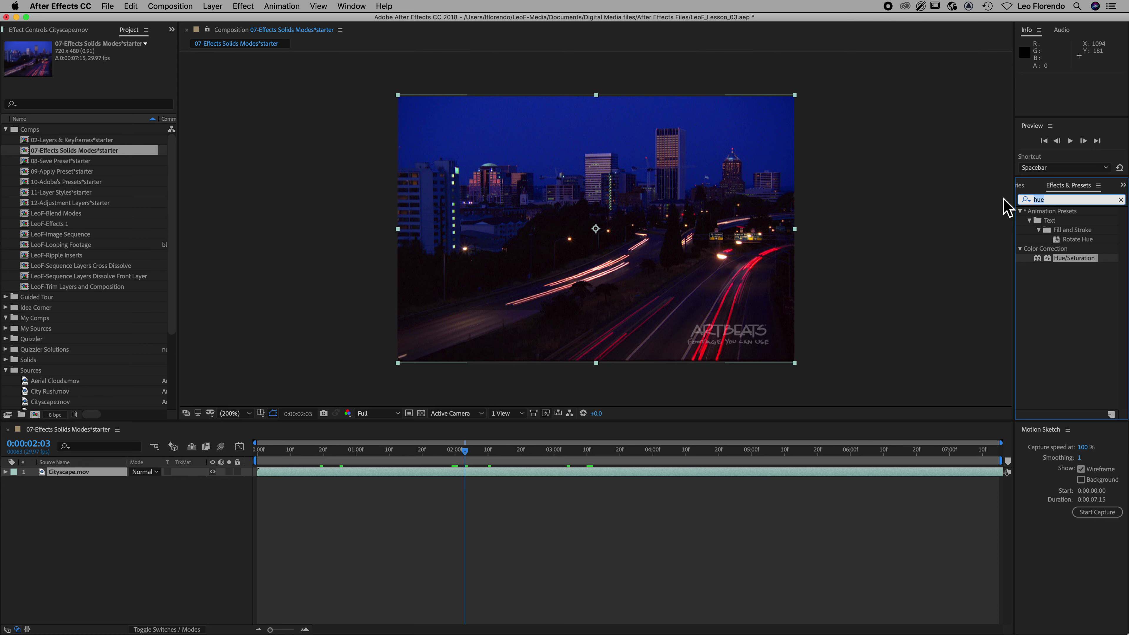
pyautogui.write('flare')
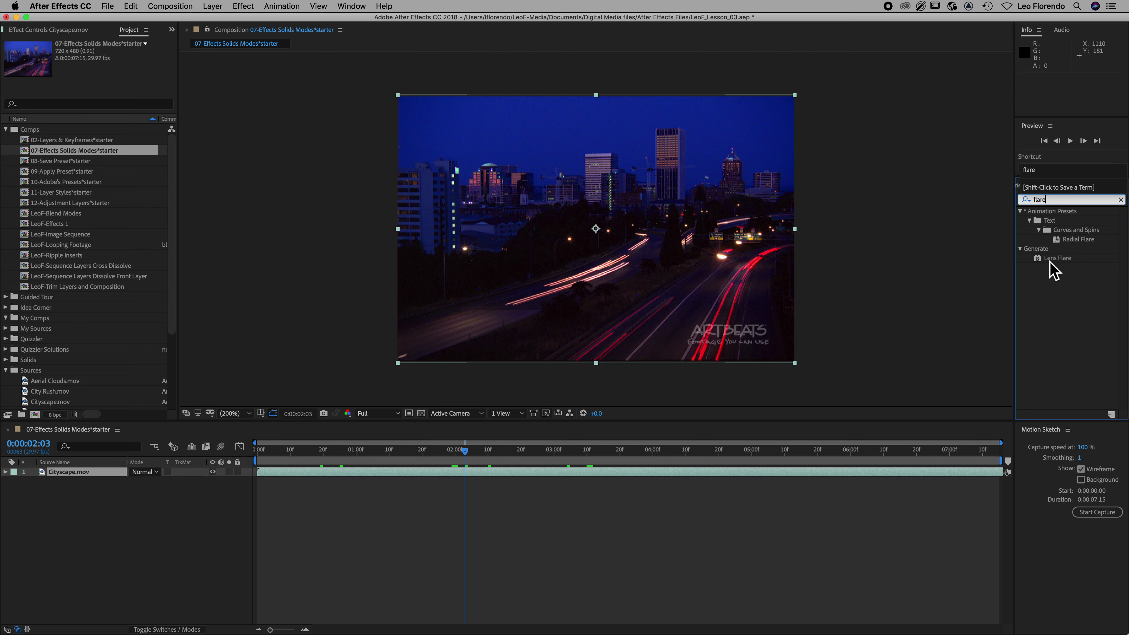
pyautogui.click(619, 302)
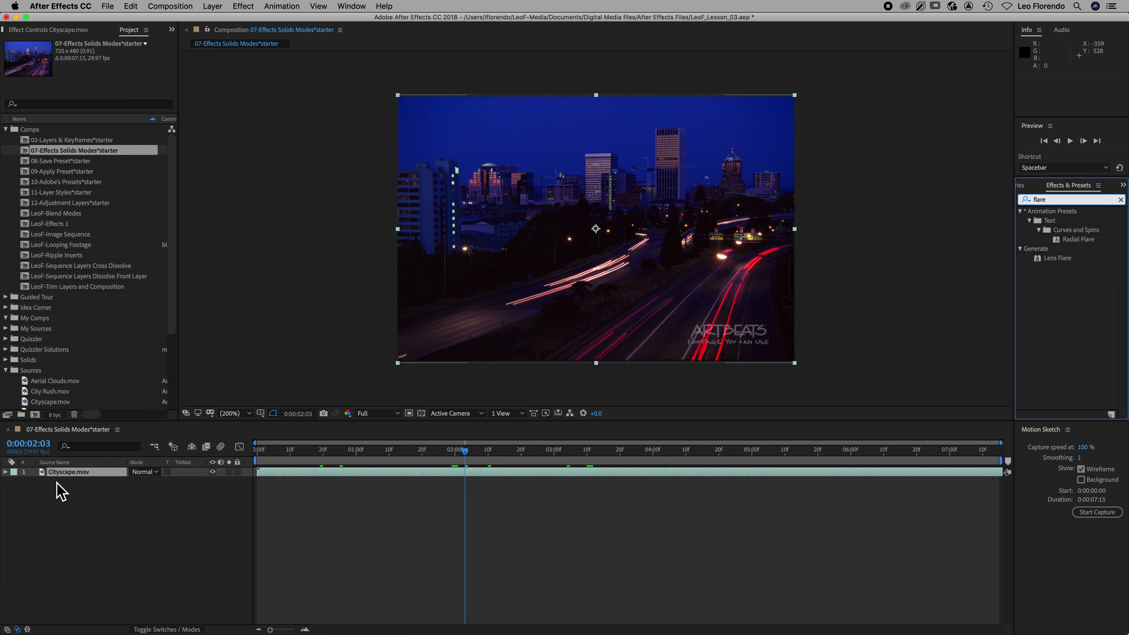
pyautogui.click(1040, 264)
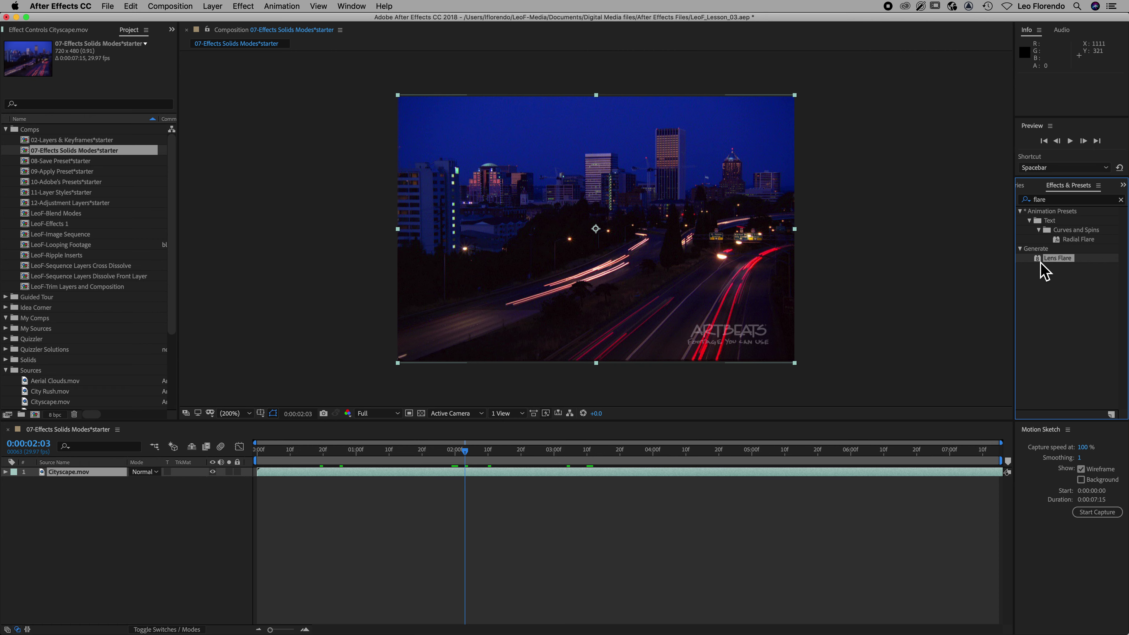
pyautogui.doubleClick(1044, 266)
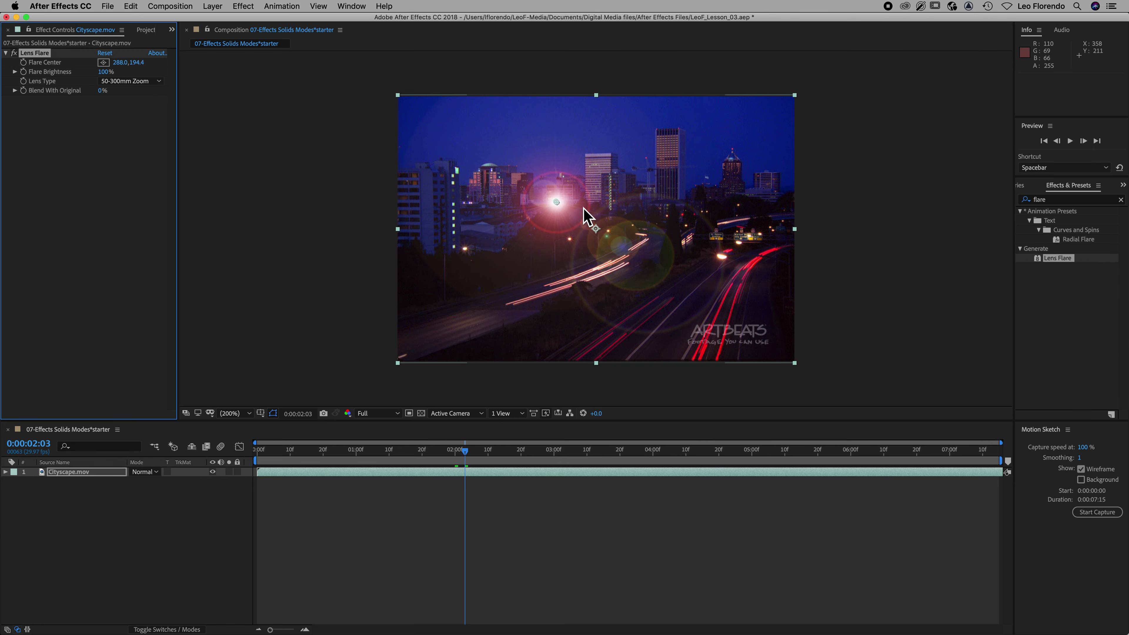
pyautogui.moveTo(560, 206); pyautogui.dragTo(695, 180)
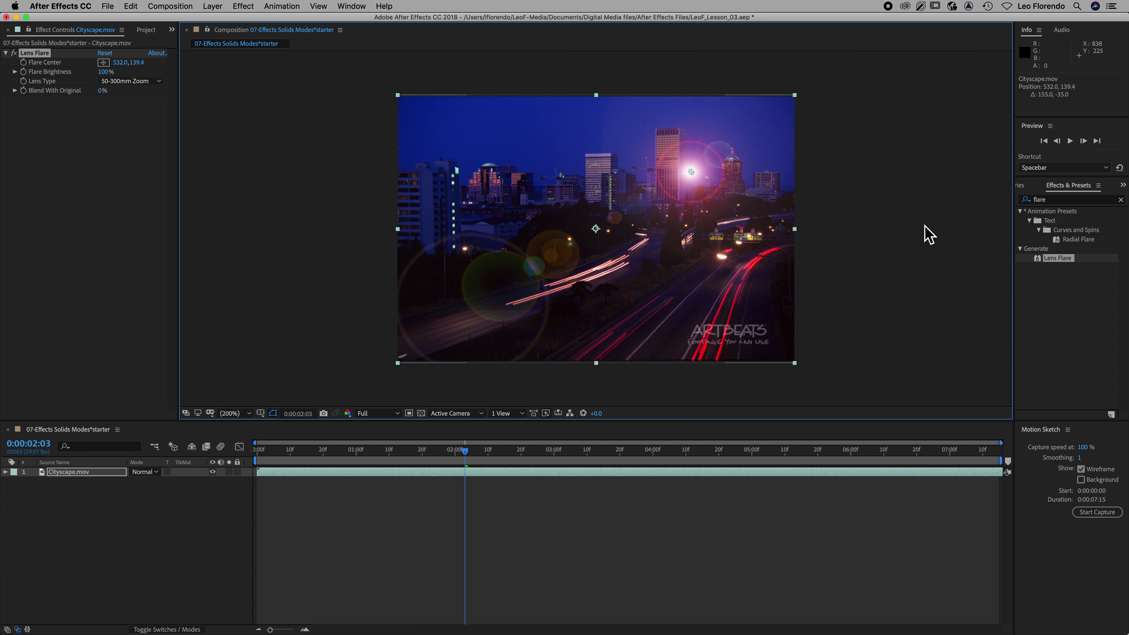
# Add the Hue/Saturation effect to the Cityscape.mov layer and set its Master Hue to -14°.
pyautogui.click(1055, 202)
pyautogui.moveTo(1054, 201); pyautogui.dragTo(1004, 200)
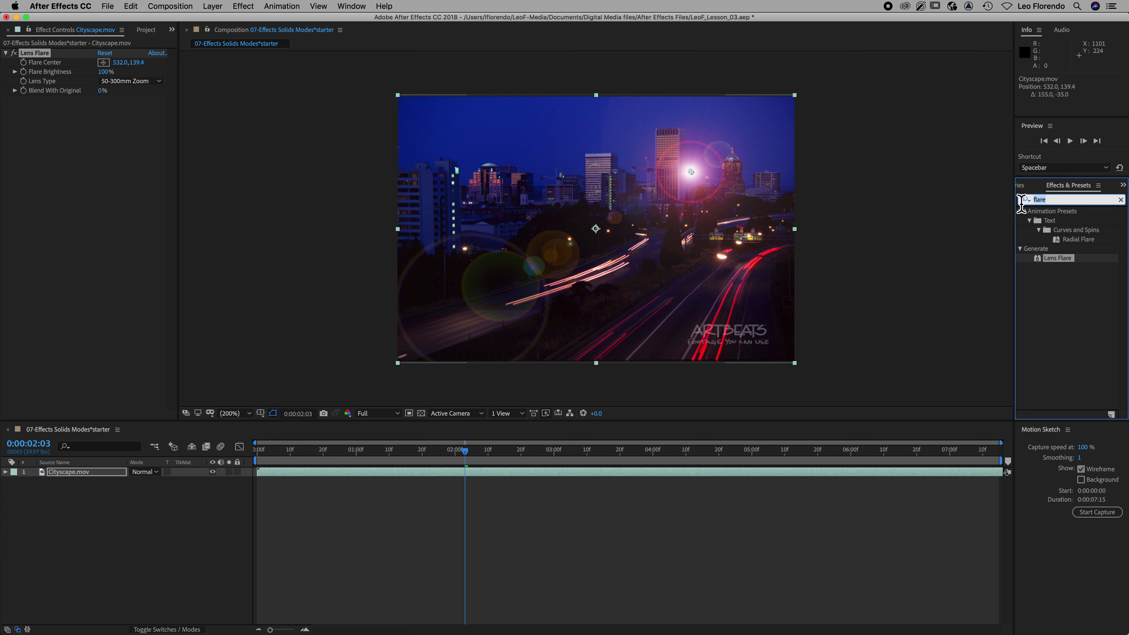
pyautogui.write('hue')
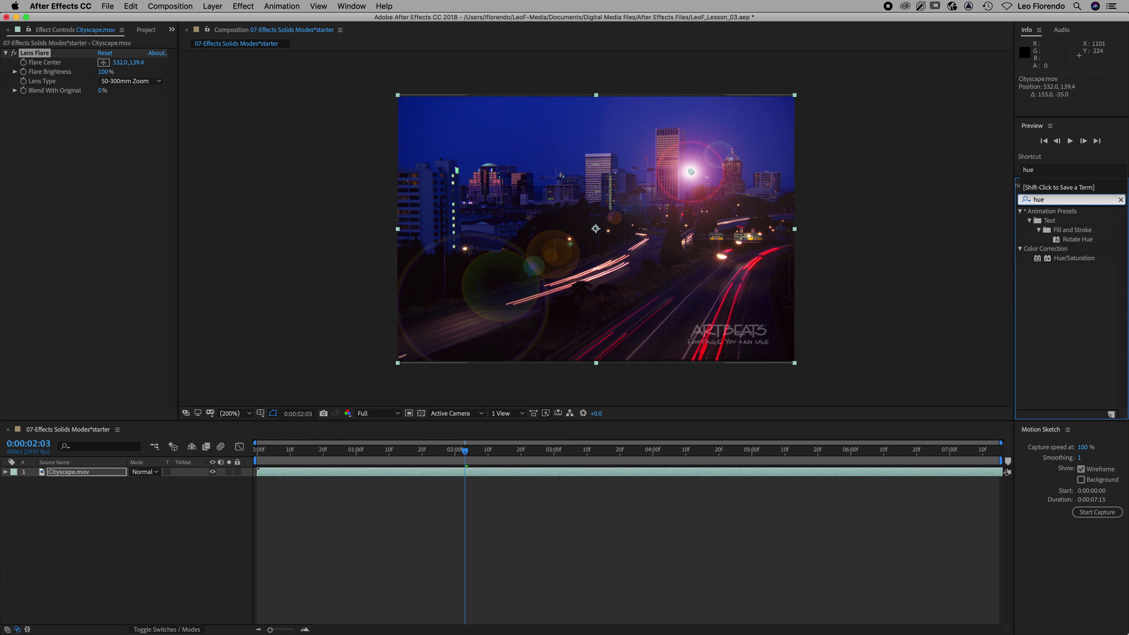
pyautogui.click(1059, 262)
pyautogui.doubleClick(1047, 263)
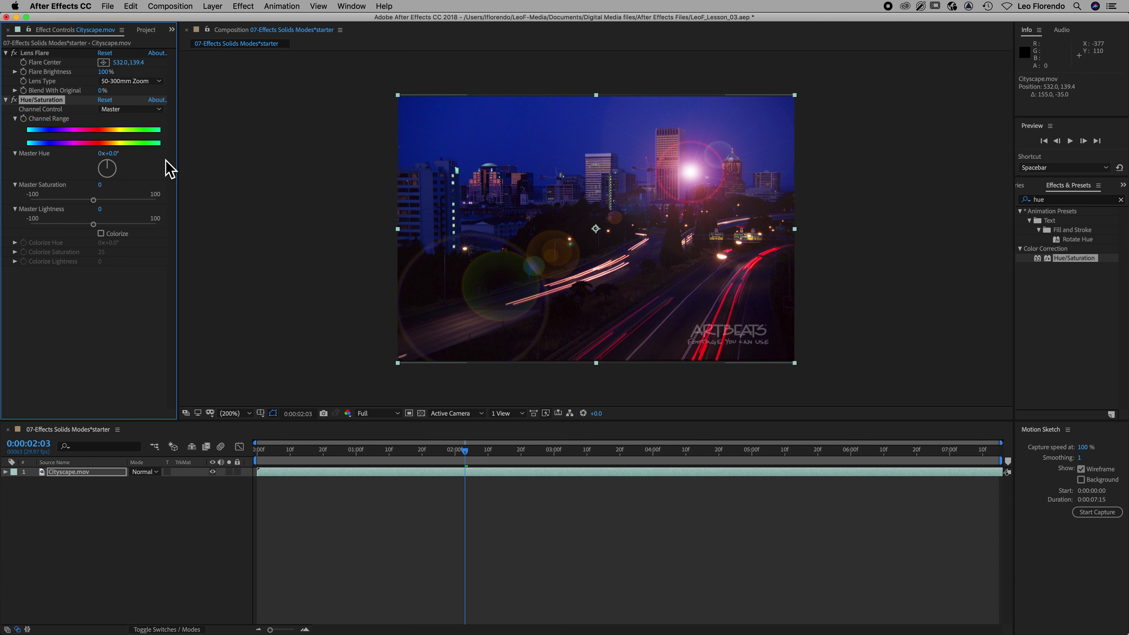
pyautogui.moveTo(115, 156)
pyautogui.mouseDown()
pyautogui.moveTo(171, 158)
pyautogui.moveTo(108, 159)
pyautogui.mouseUp()
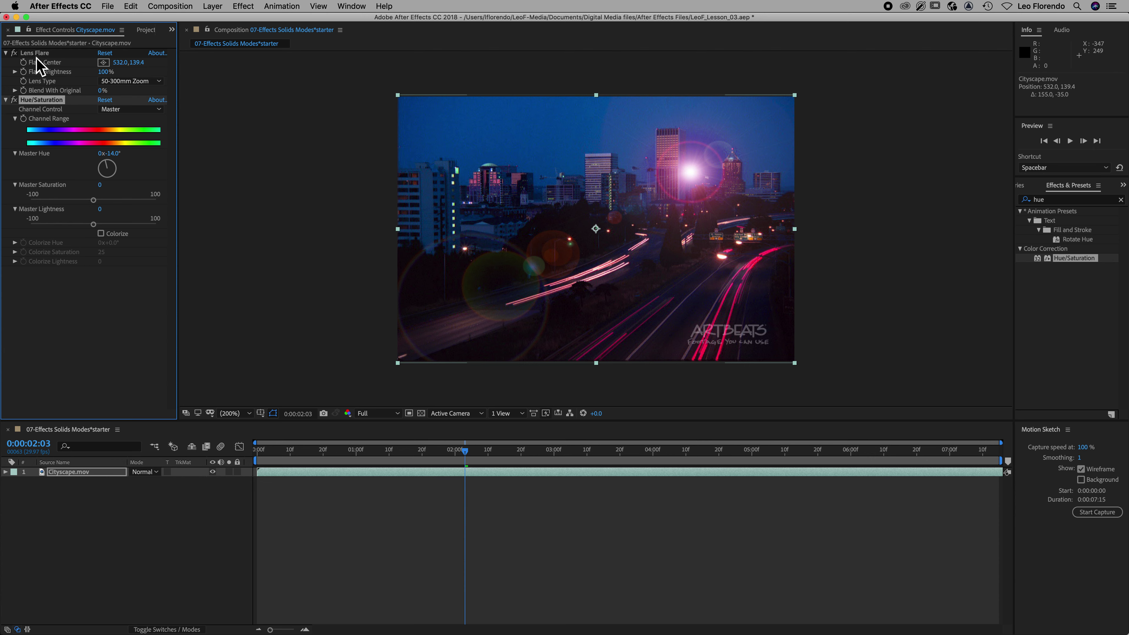
# Reorder the effects so Lens Flare comes after Hue/Saturation, and set the Master Hue to -8°.
pyautogui.moveTo(37, 55); pyautogui.dragTo(45, 298)
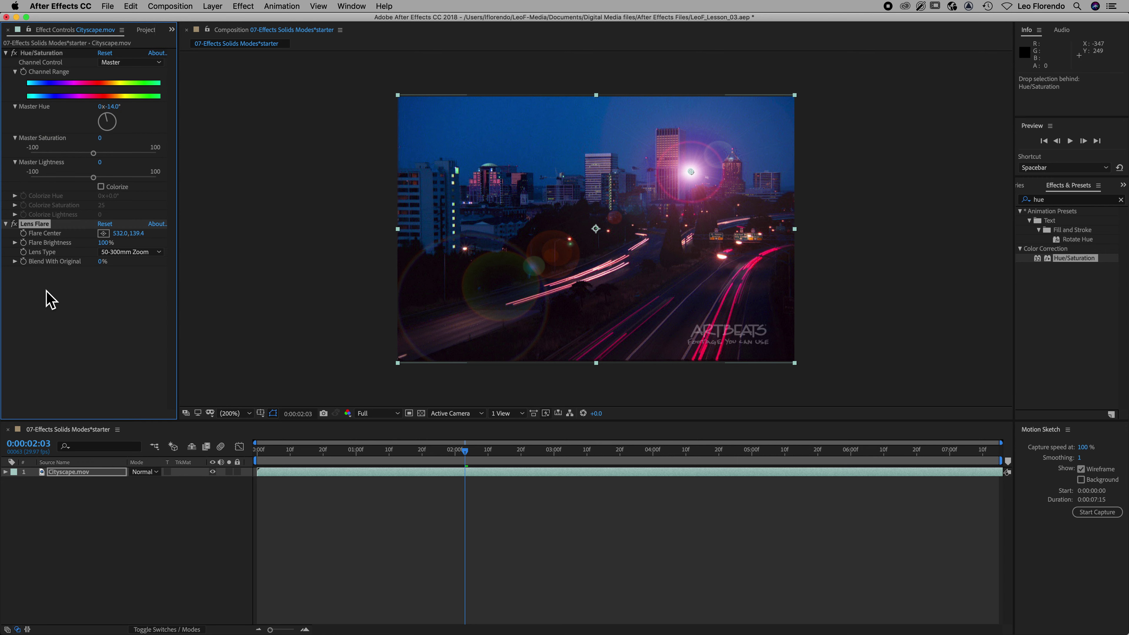
pyautogui.moveTo(116, 106)
pyautogui.mouseDown()
pyautogui.moveTo(151, 110)
pyautogui.moveTo(99, 111)
pyautogui.moveTo(127, 116)
pyautogui.mouseUp()
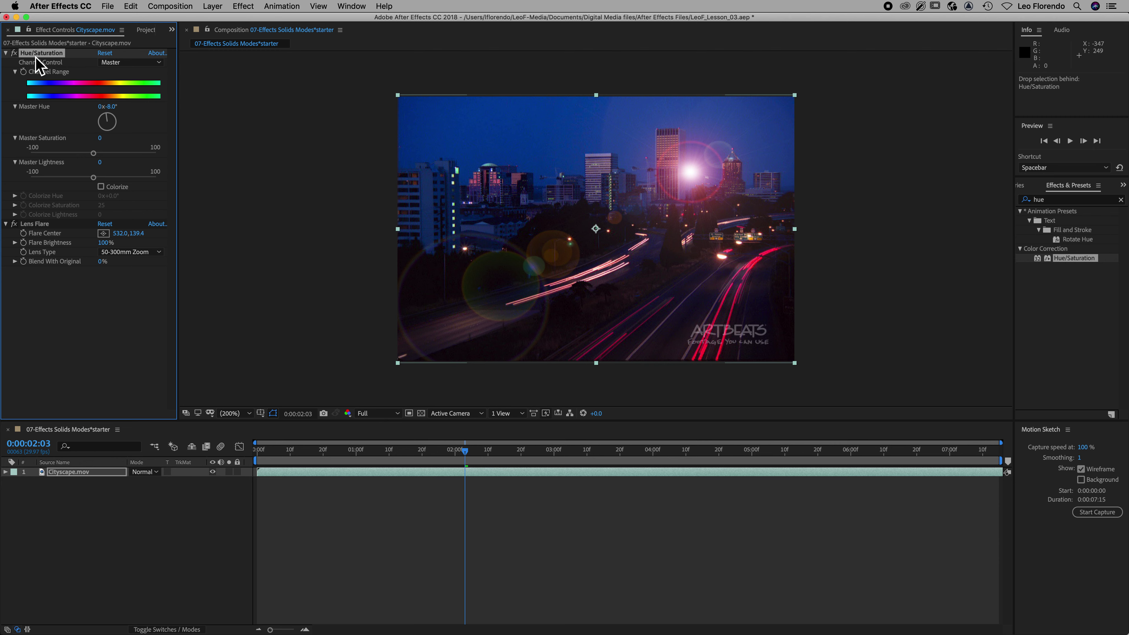
# Delete the Hue/Saturation and Lens Flare effects from the Cityscape.mov layer.
pyautogui.press('Delete')
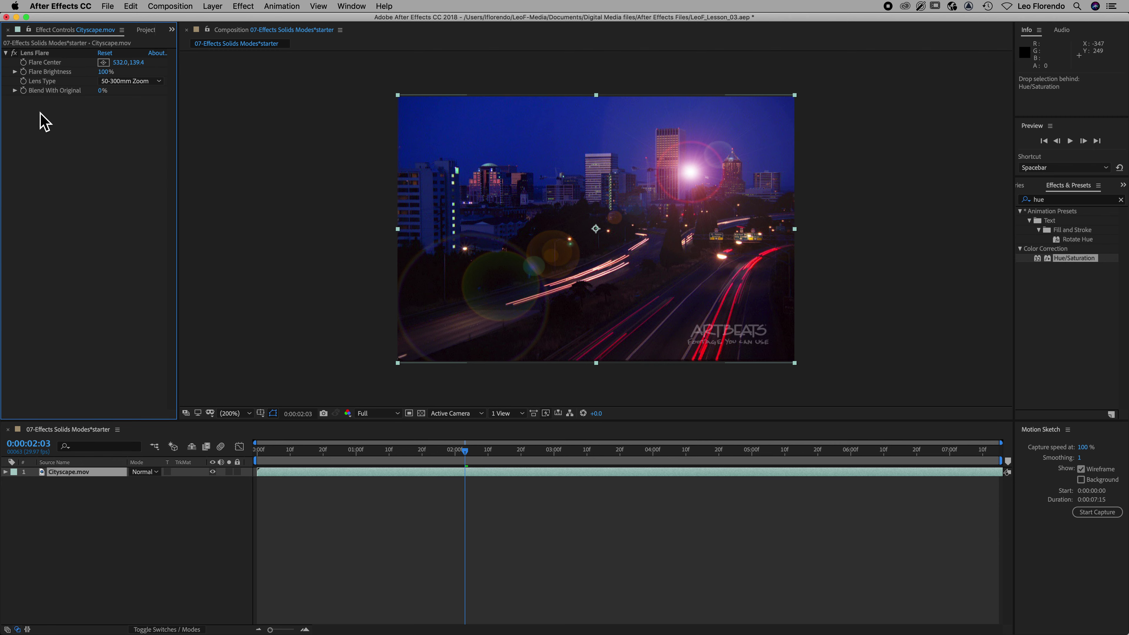
pyautogui.click(39, 52)
pyautogui.press('Delete')
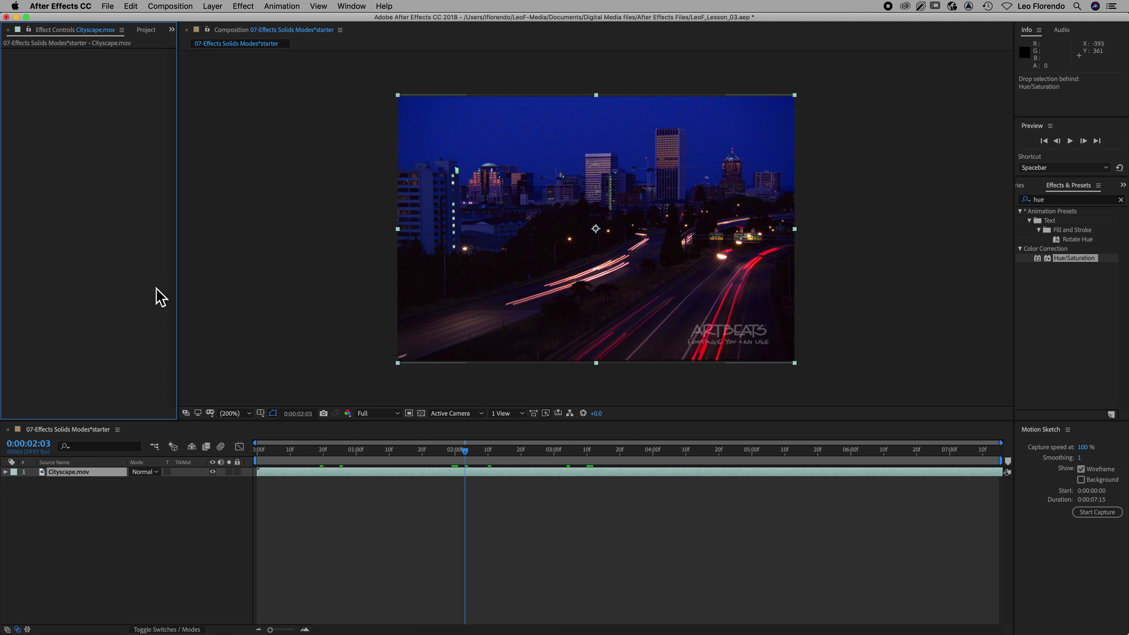
# Create a new solid layer at composition size with its color set to black (000000).
pyautogui.click(213, 6)
pyautogui.moveTo(222, 19)
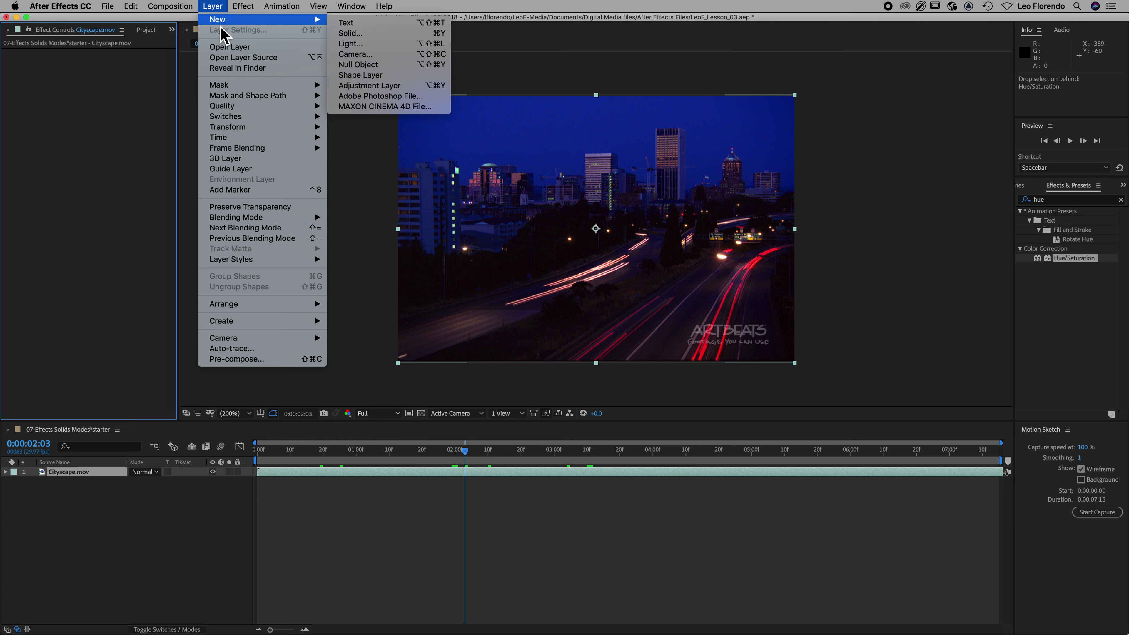
pyautogui.click(353, 33)
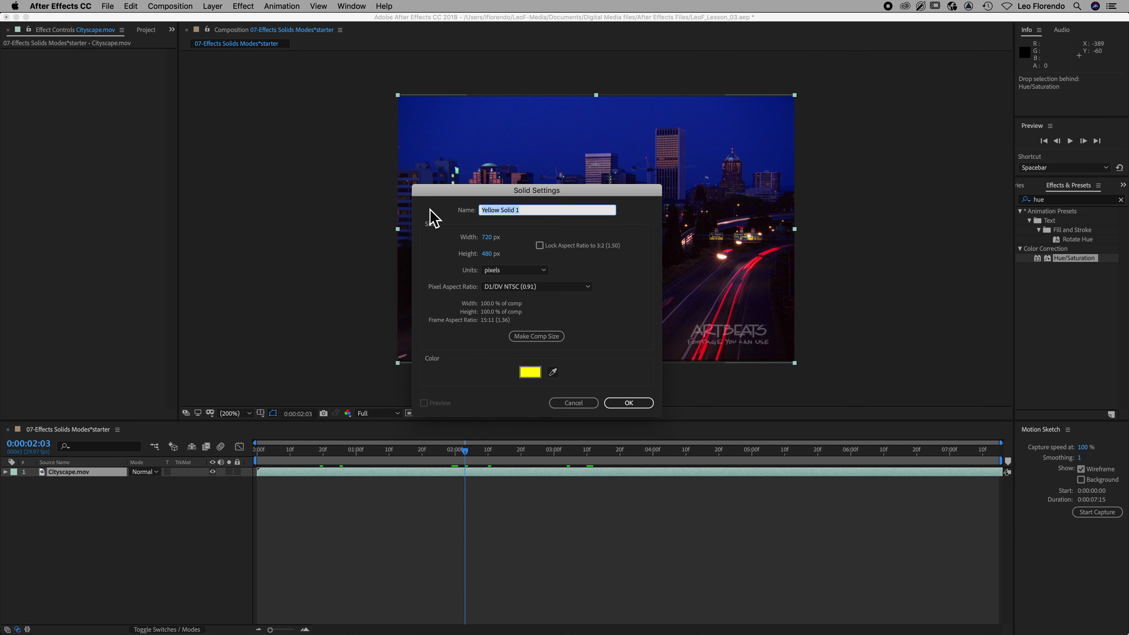
pyautogui.click(530, 372)
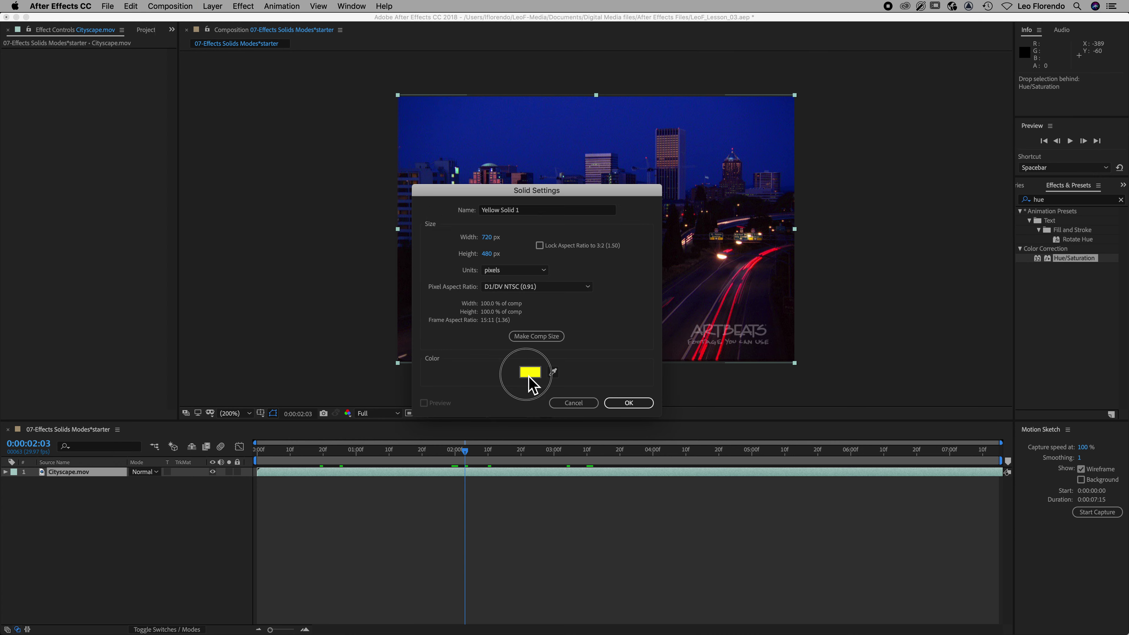
pyautogui.moveTo(94, 258); pyautogui.dragTo(7, 369)
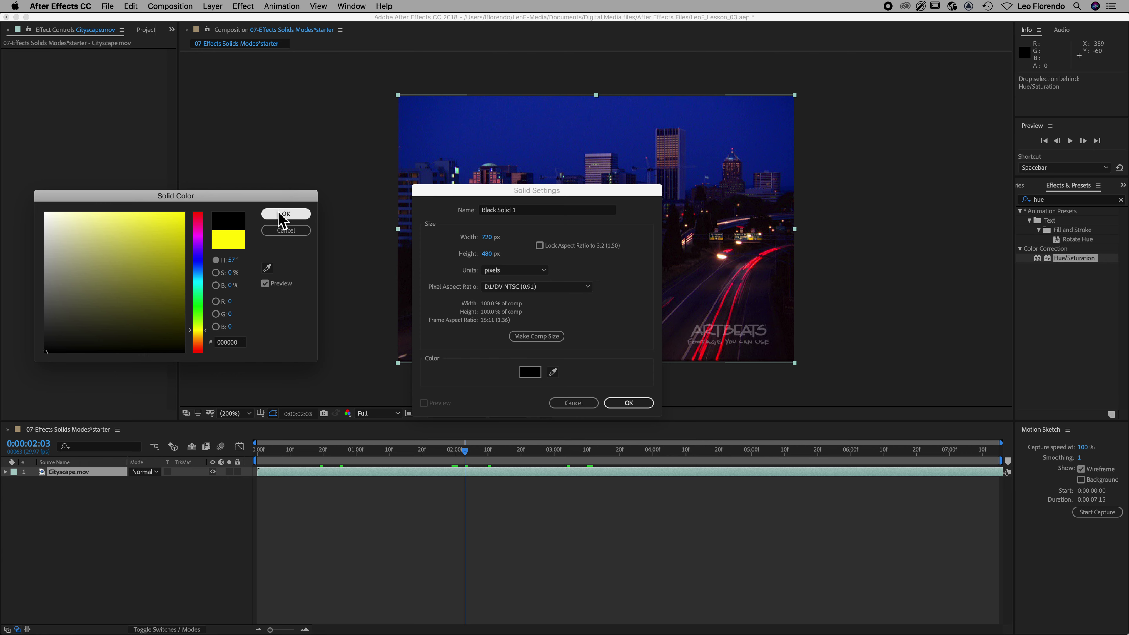
pyautogui.click(532, 339)
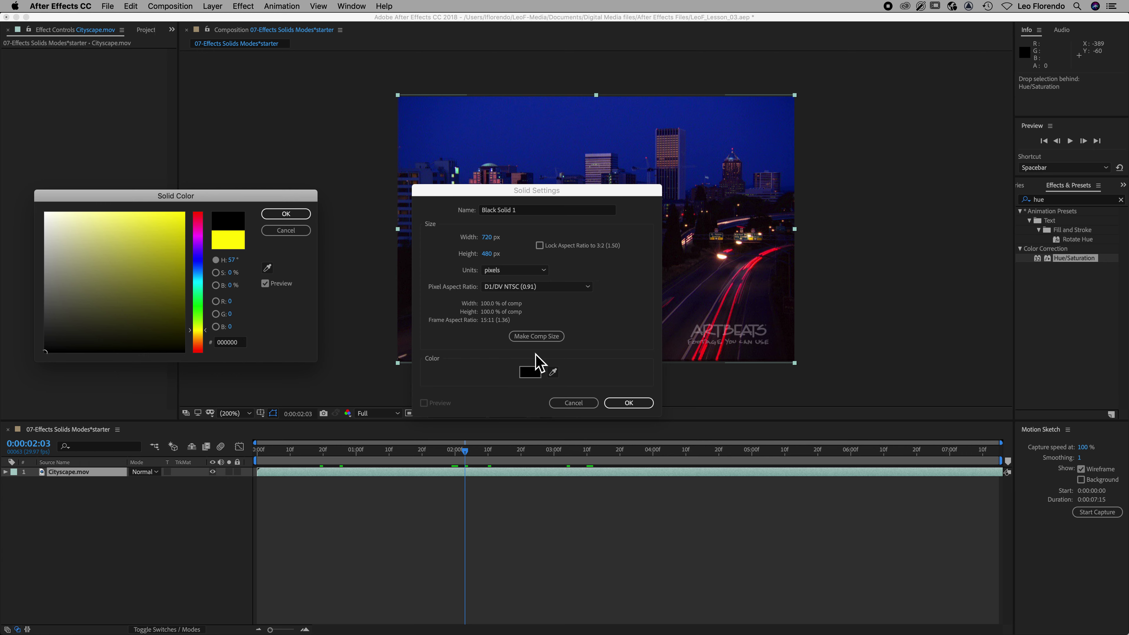
pyautogui.click(286, 215)
pyautogui.click(533, 342)
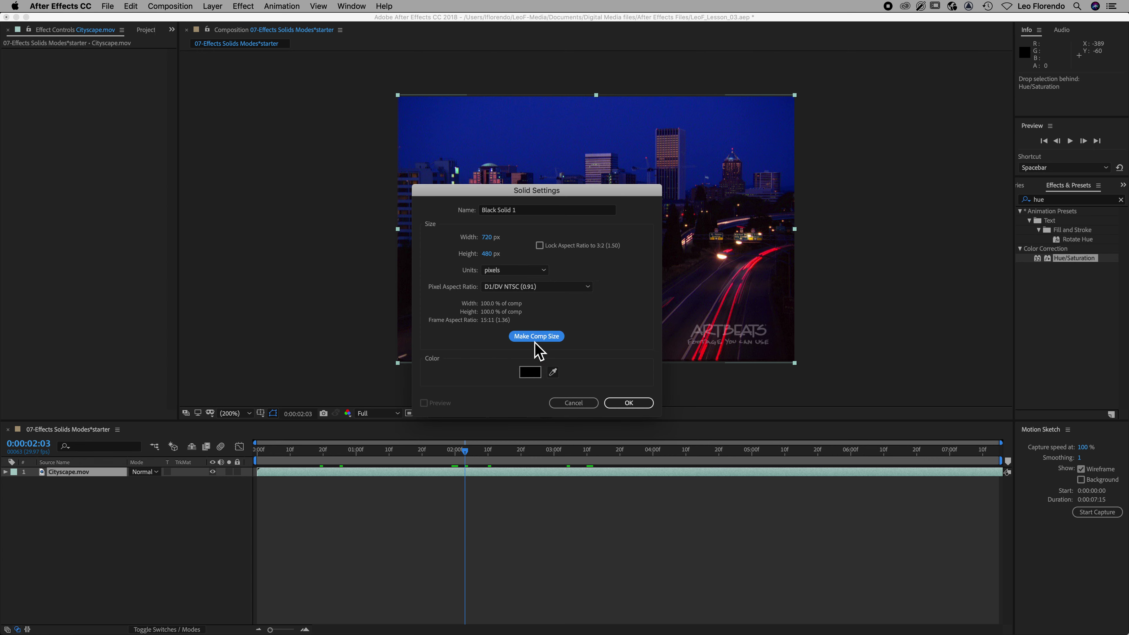
pyautogui.click(629, 403)
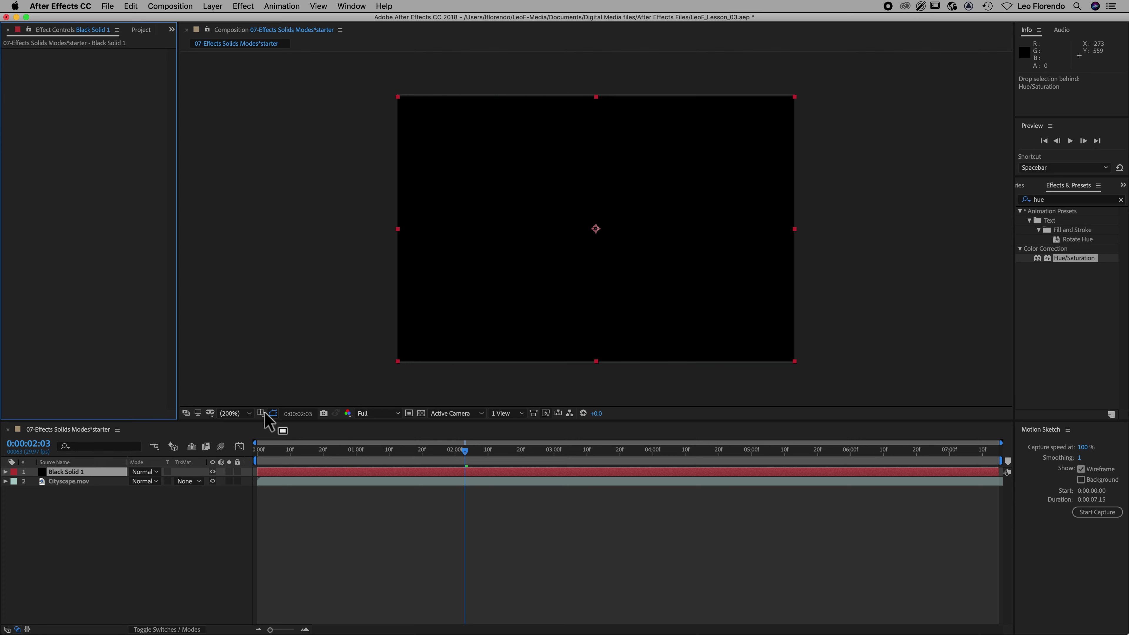
# Apply the Lens Flare effect to the black solid layer.
pyautogui.click(1026, 203)
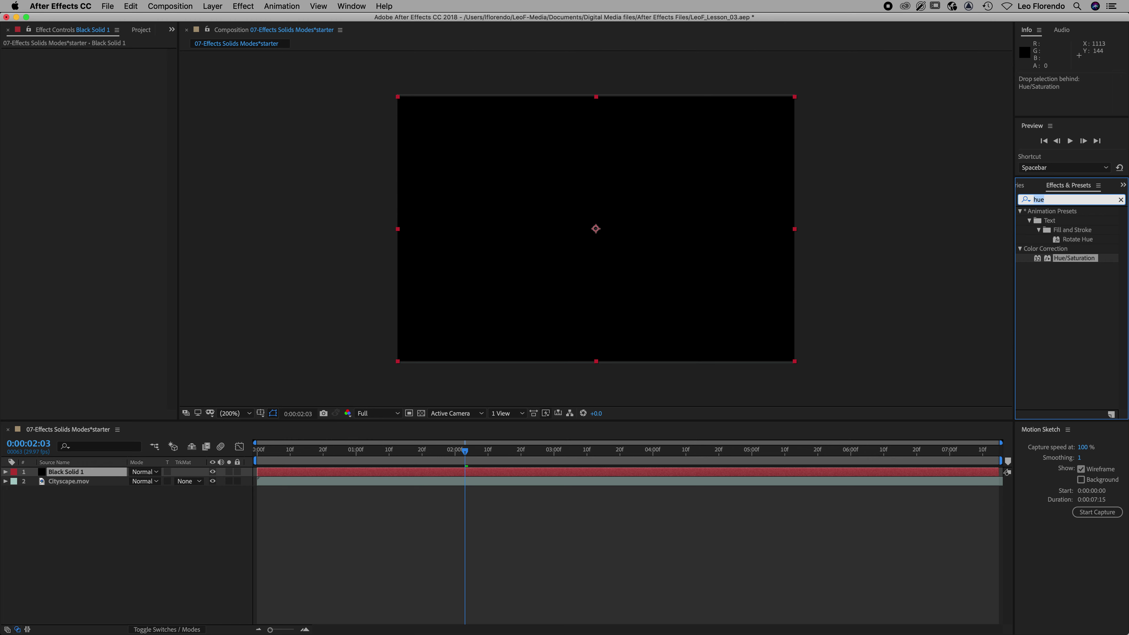
pyautogui.write('flare')
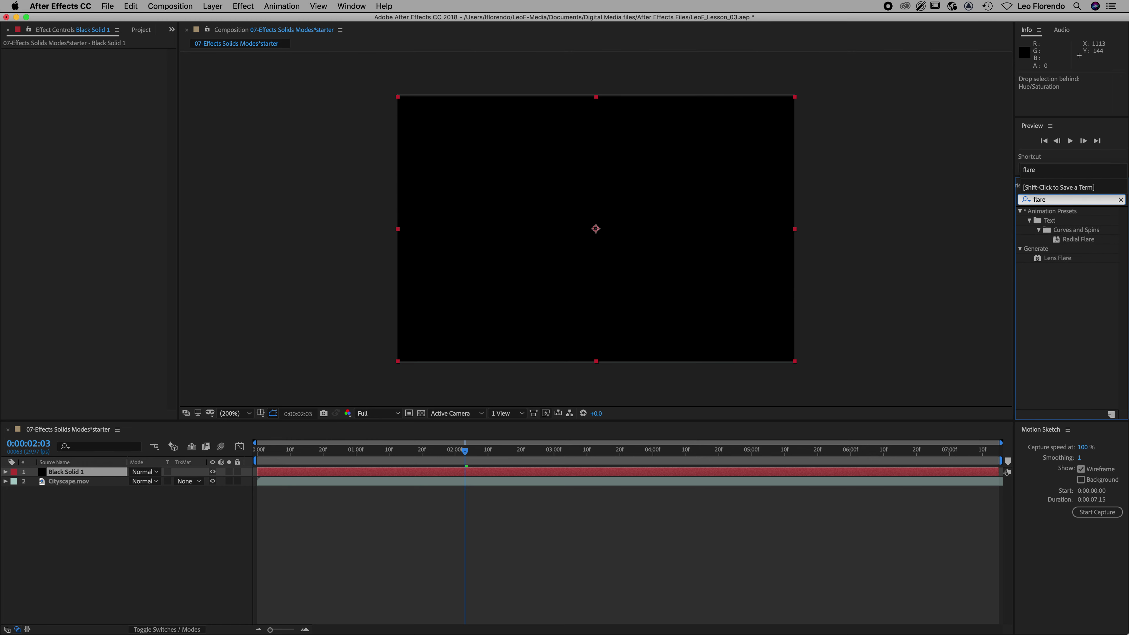
pyautogui.doubleClick(1041, 259)
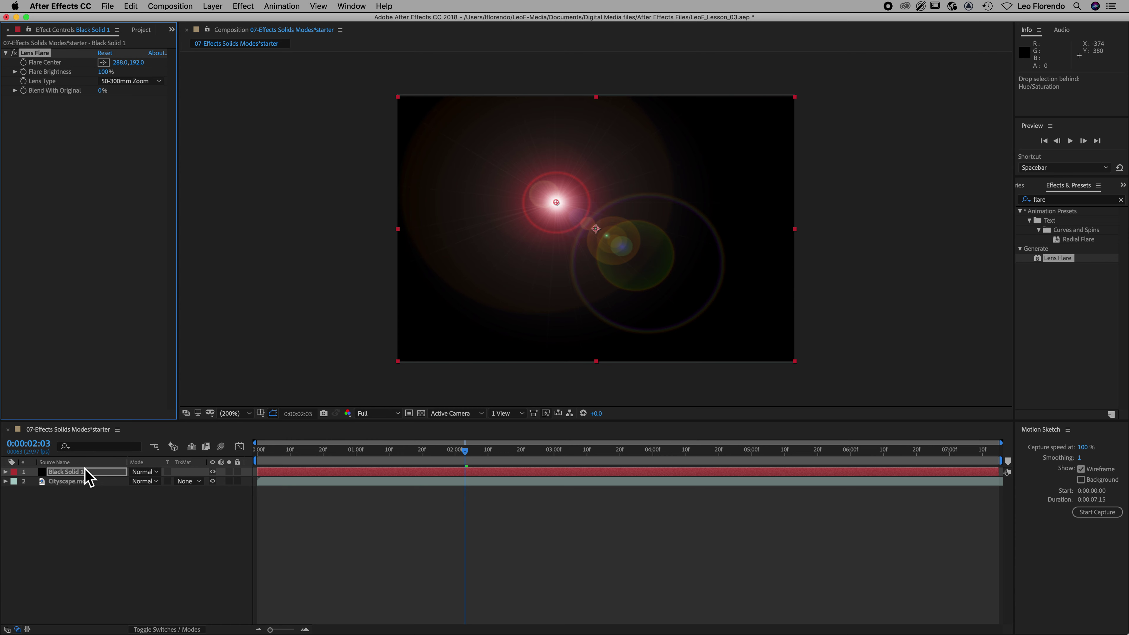
# Try the Multiply blending mode on the black solid layer and set its final mode to Add.
pyautogui.click(160, 477)
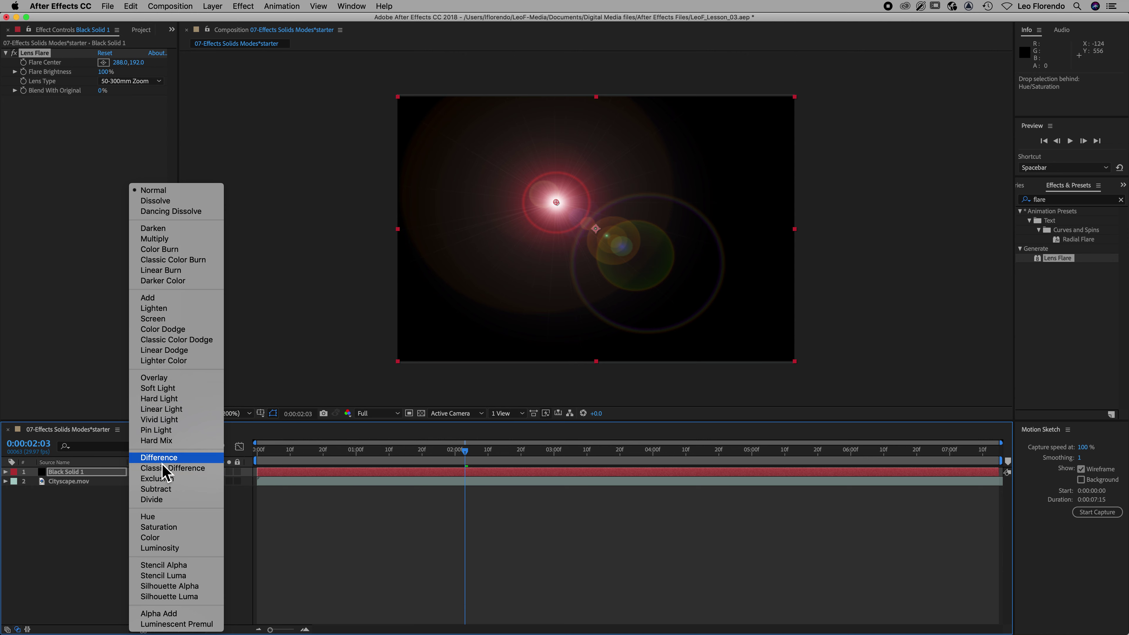
pyautogui.click(168, 242)
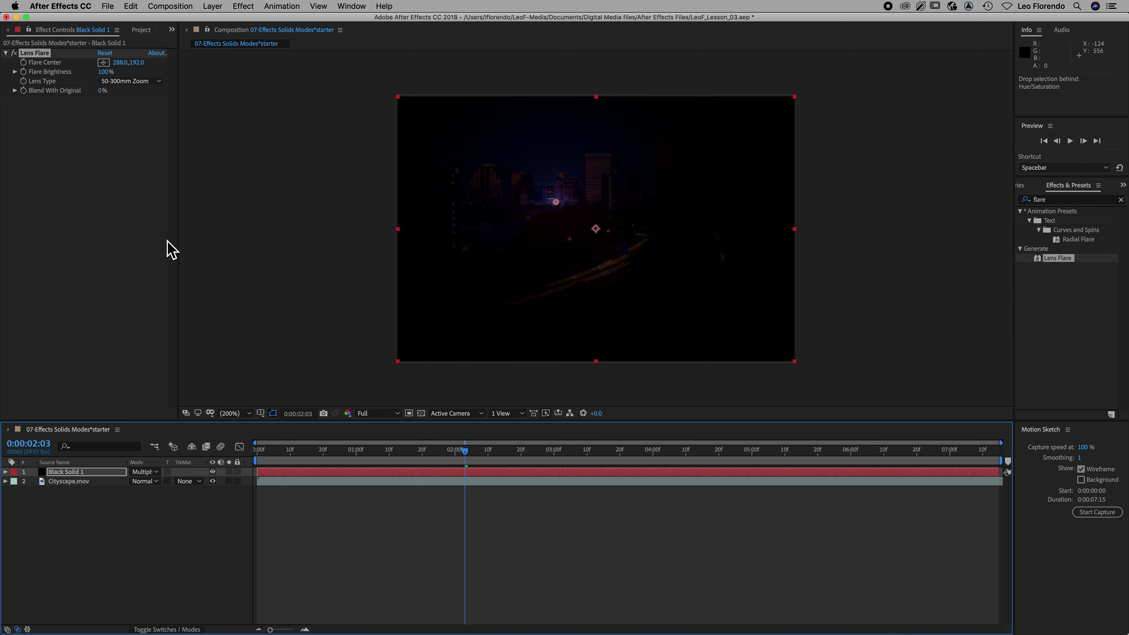
pyautogui.click(156, 473)
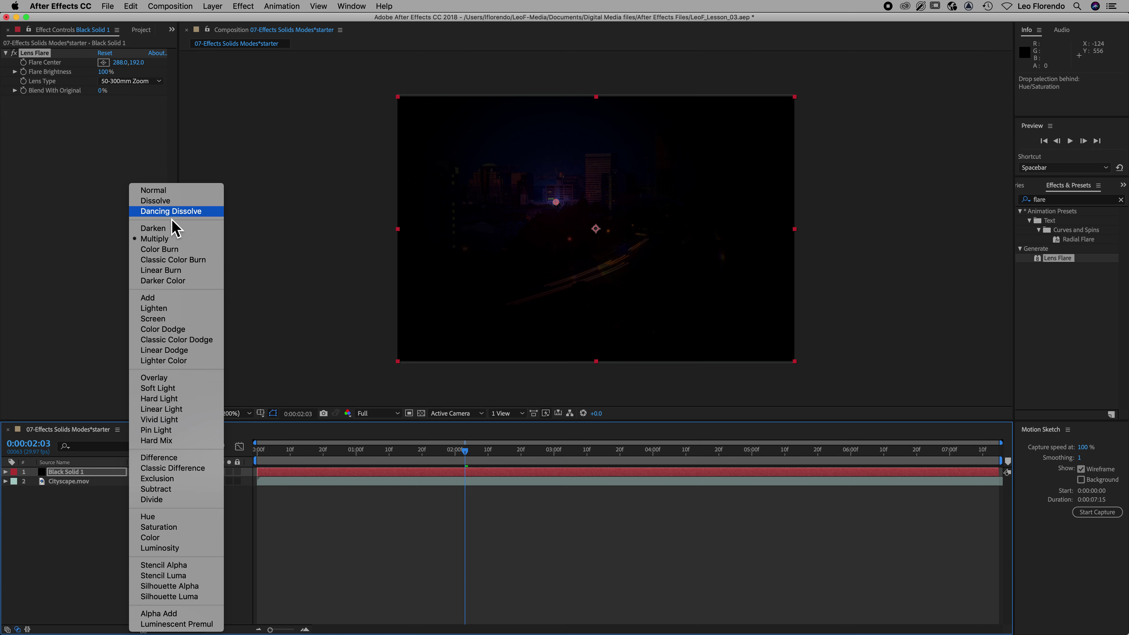
pyautogui.click(167, 299)
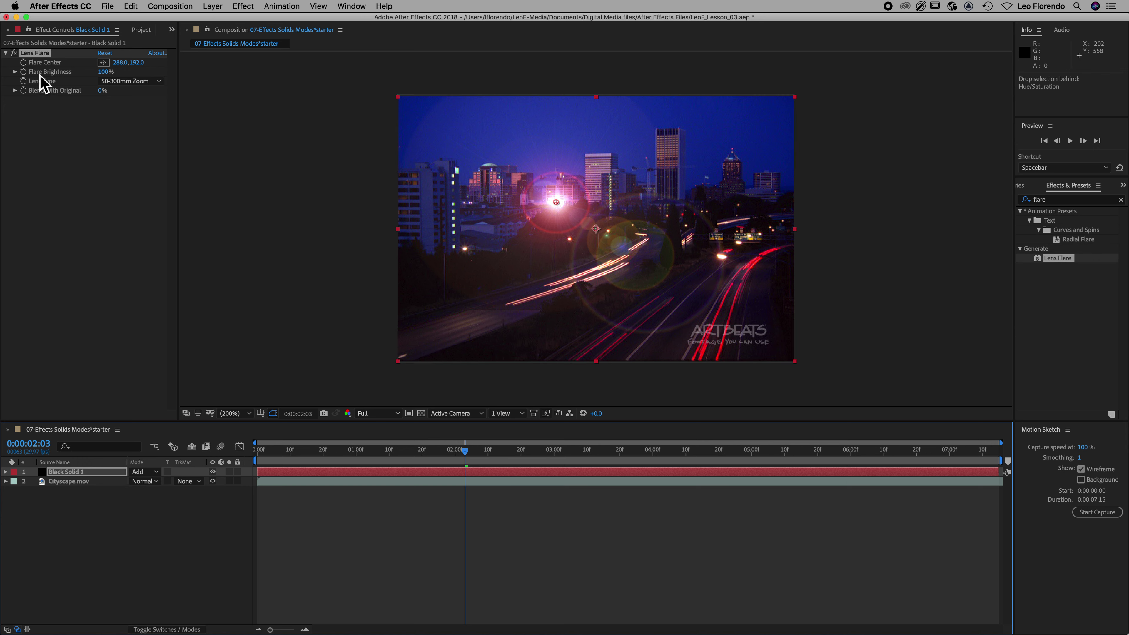
# Apply the Hue/Saturation effect to the black solid layer and set its Master Hue to 0x+95.0°.
pyautogui.click(1061, 201)
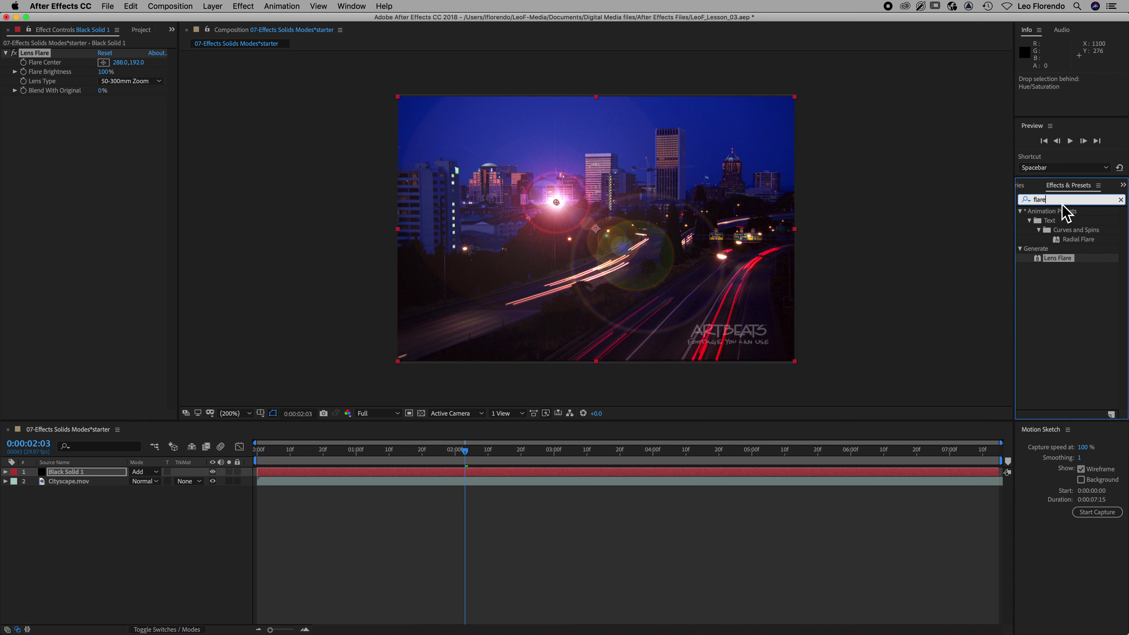
pyautogui.doubleClick(1061, 201)
pyautogui.write('hue')
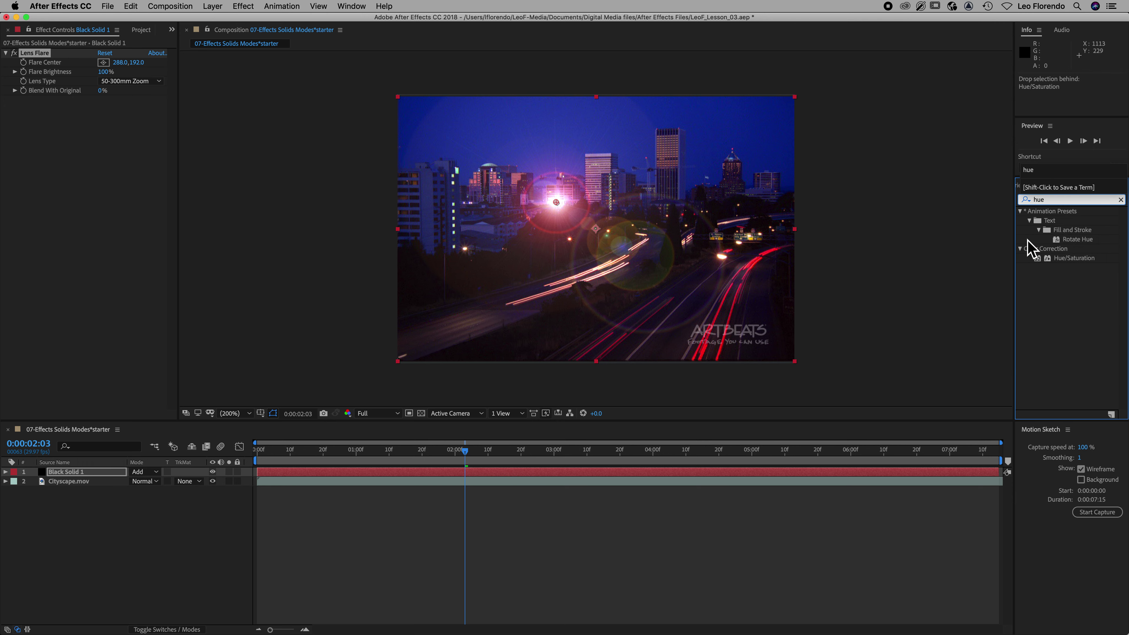
pyautogui.click(1038, 259)
pyautogui.doubleClick(1040, 262)
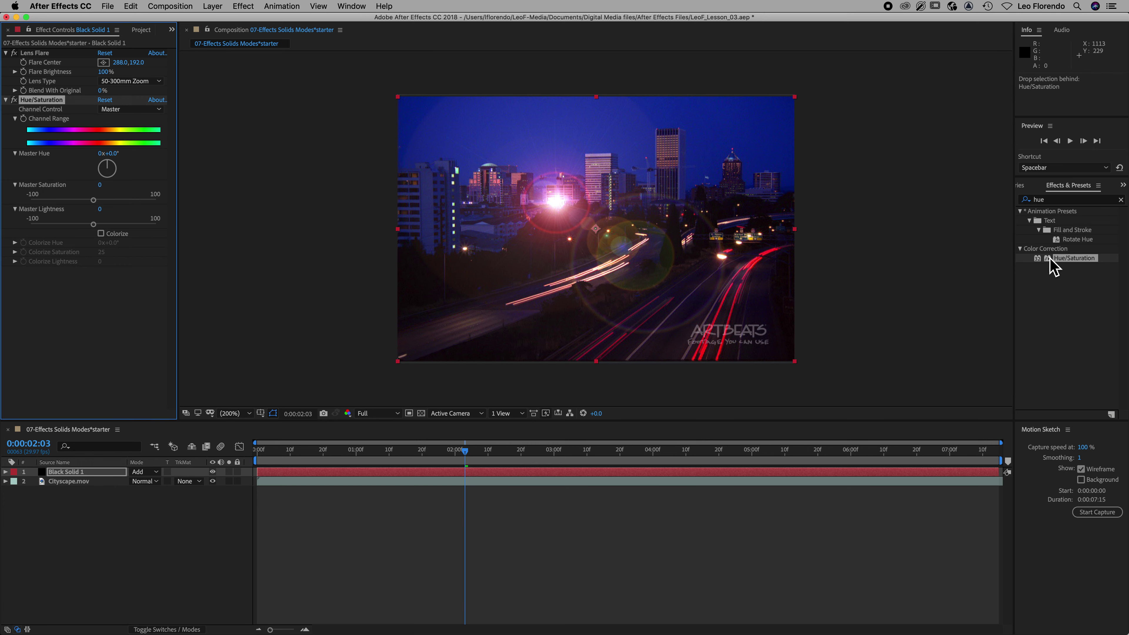
pyautogui.moveTo(113, 163); pyautogui.dragTo(174, 164)
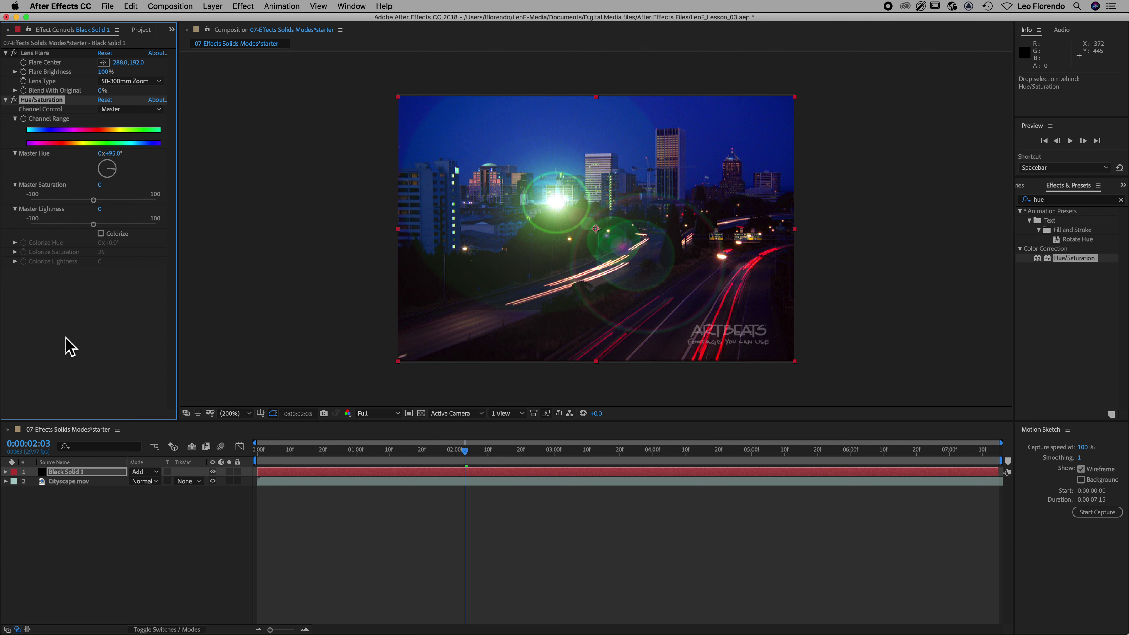
pyautogui.click(63, 483)
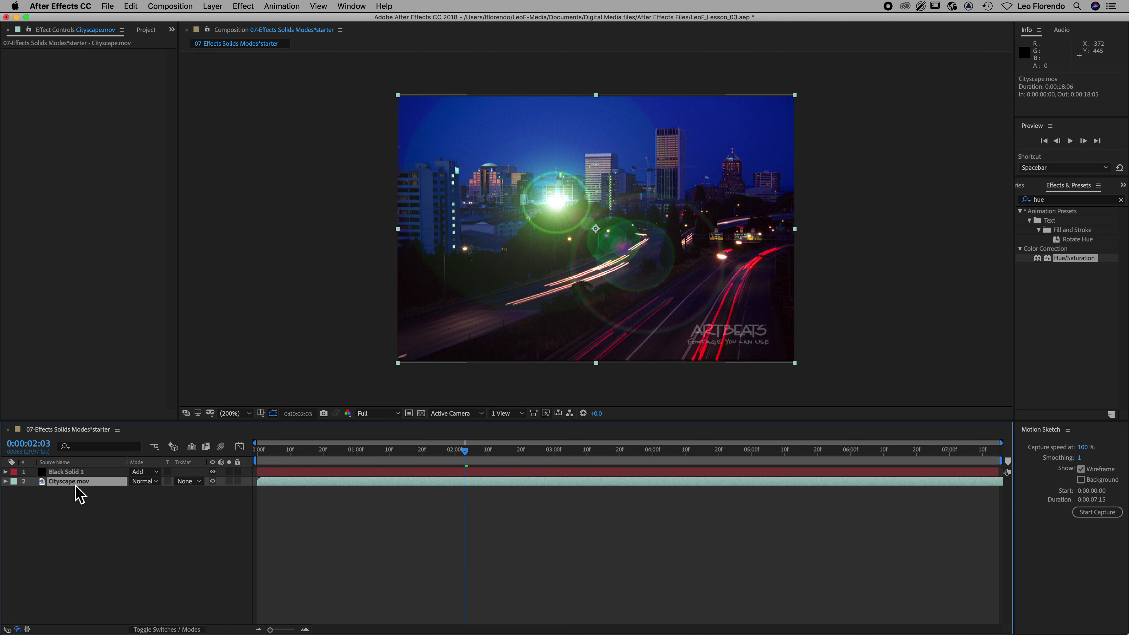
pyautogui.click(92, 473)
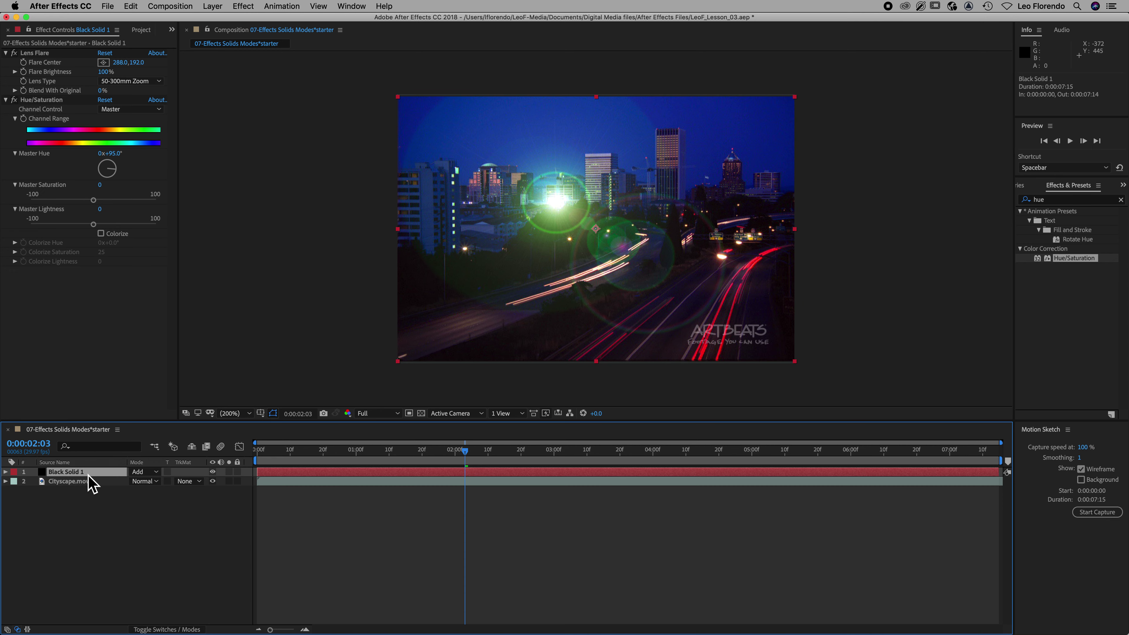
pyautogui.click(157, 472)
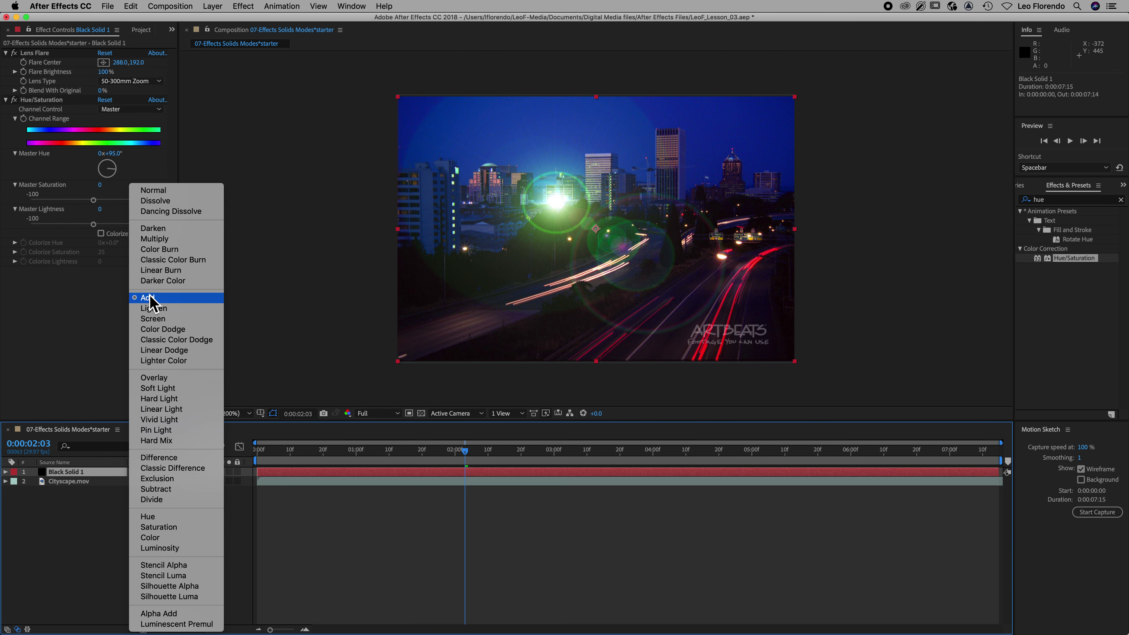
pyautogui.click(39, 600)
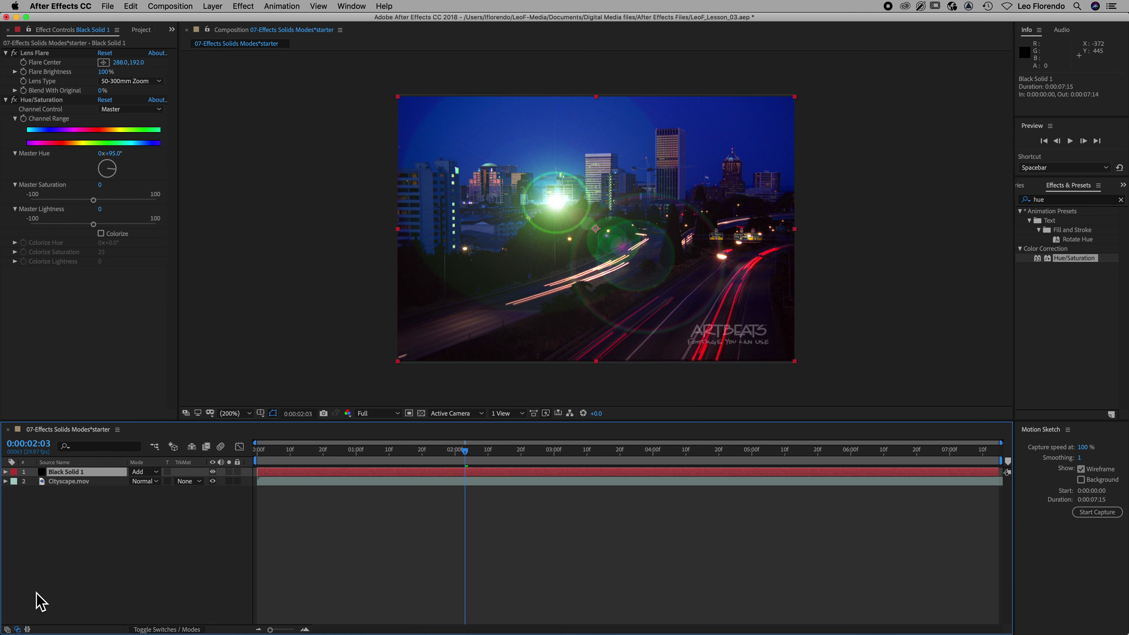